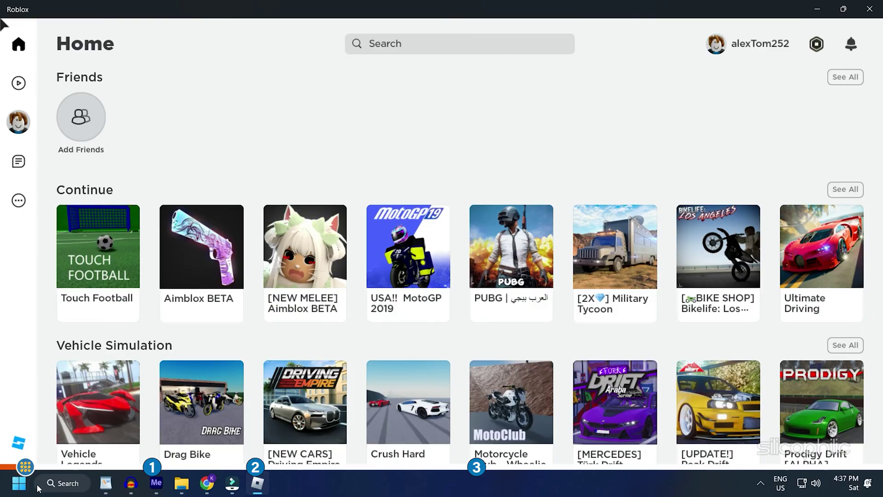
pyautogui.click(109, 261)
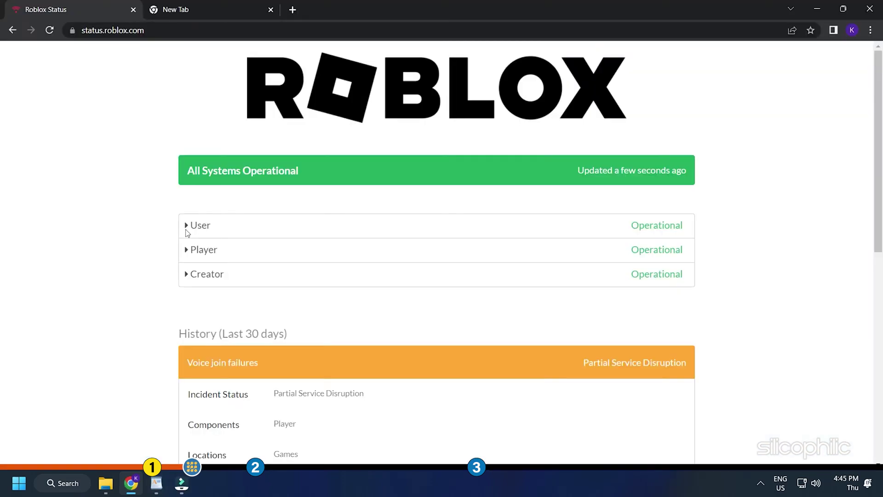
# Check the User, Player and Creator service details and the 30-day incident history on the Roblox status page, and close the browser.
pyautogui.click(188, 228)
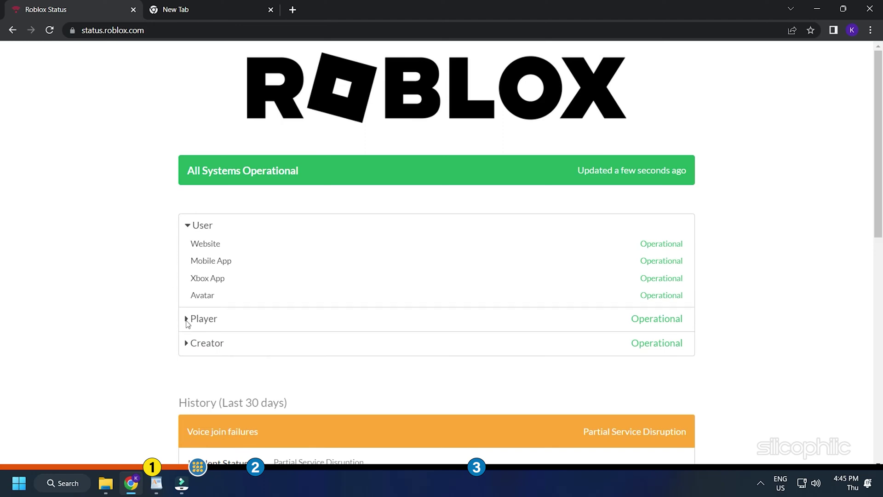
pyautogui.click(187, 321)
pyautogui.scroll(-1, 187, 361)
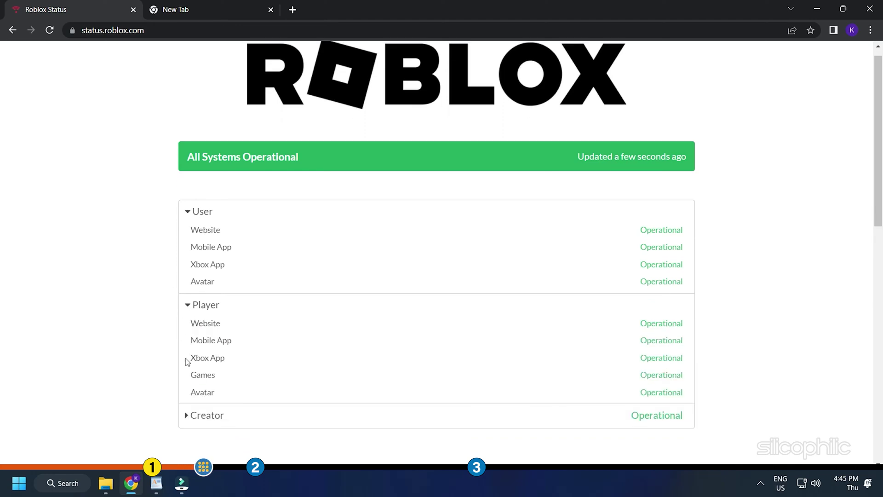
pyautogui.click(188, 372)
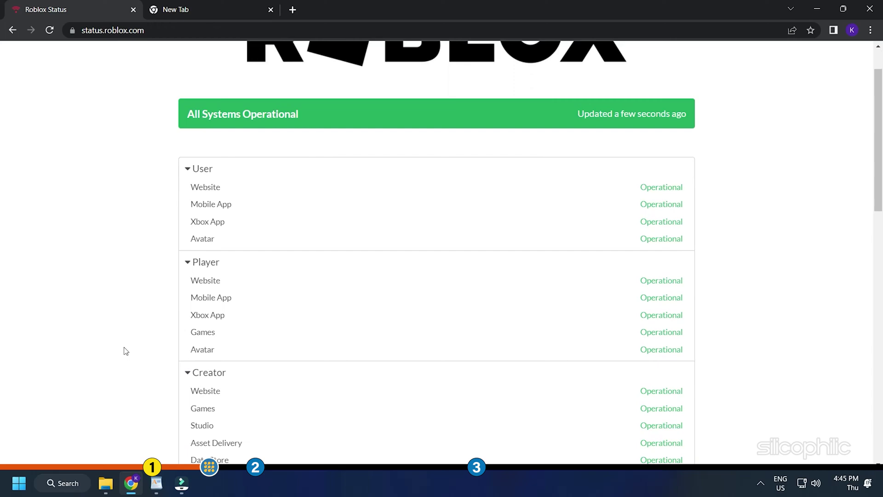
pyautogui.scroll(1, 125, 351)
pyautogui.scroll(-20, 126, 351)
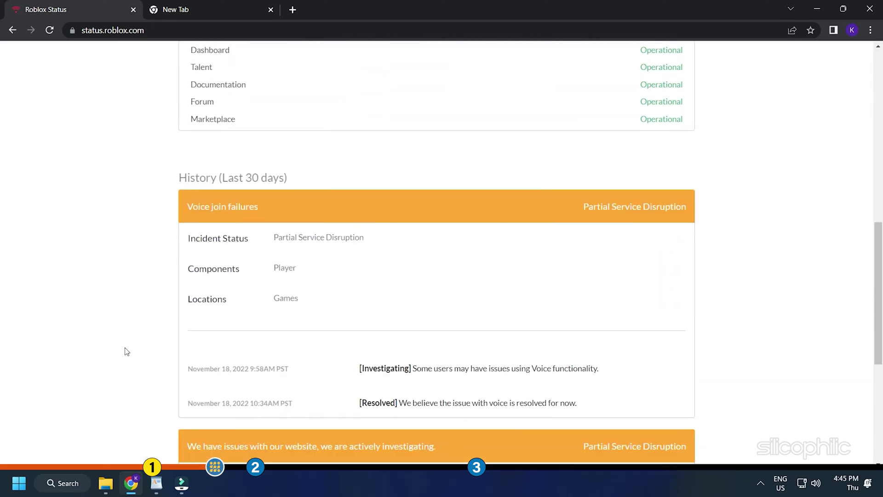
pyautogui.scroll(20, 128, 352)
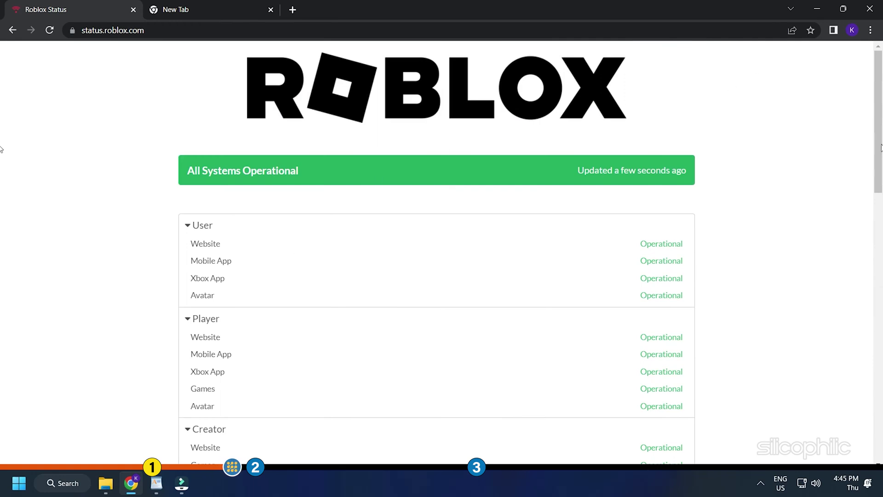
pyautogui.click(870, 9)
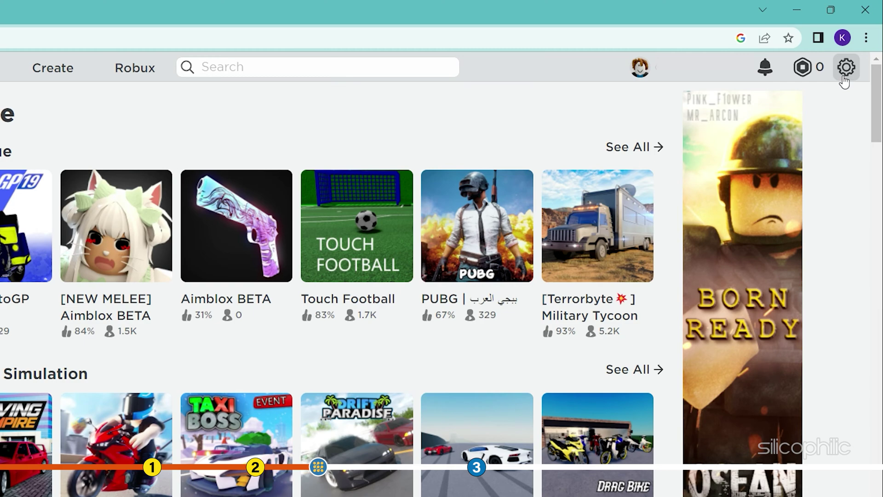
# Open the Privacy section of the Roblox account settings.
pyautogui.click(846, 68)
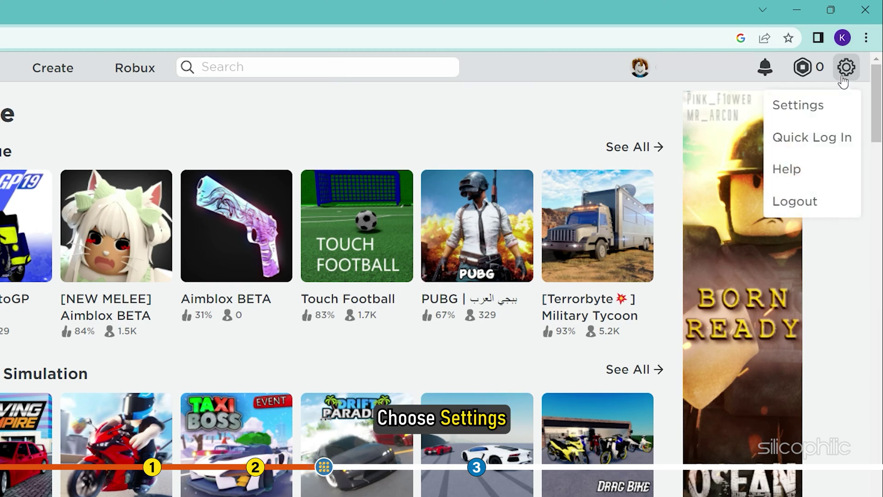
pyautogui.click(822, 115)
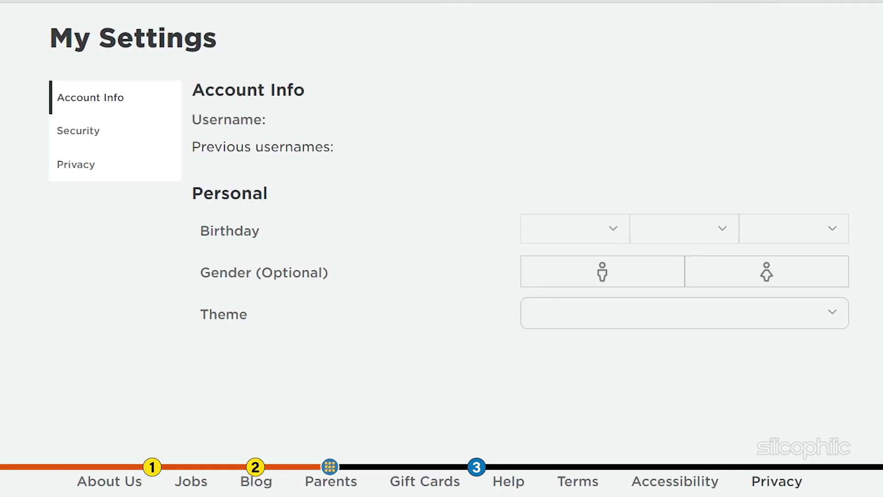
pyautogui.click(104, 161)
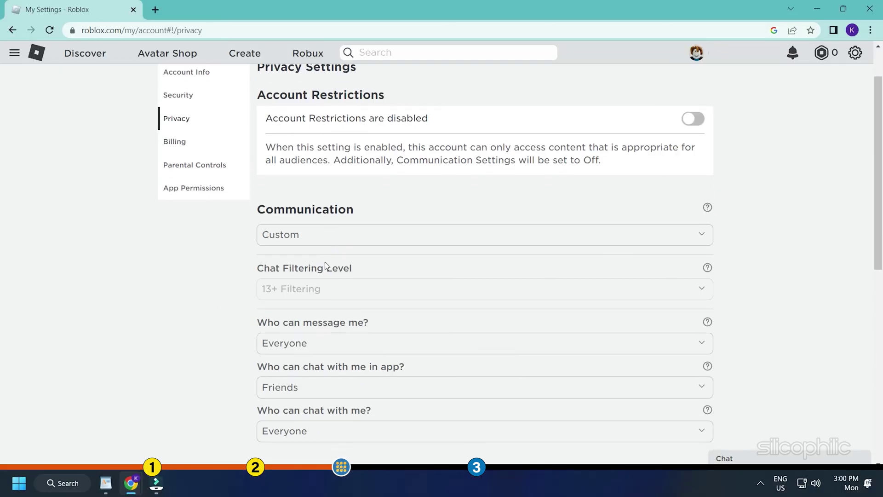
# Under Other Settings, set "Who can make me a member of their private server?" to Everyone.
pyautogui.scroll(-3, 325, 266)
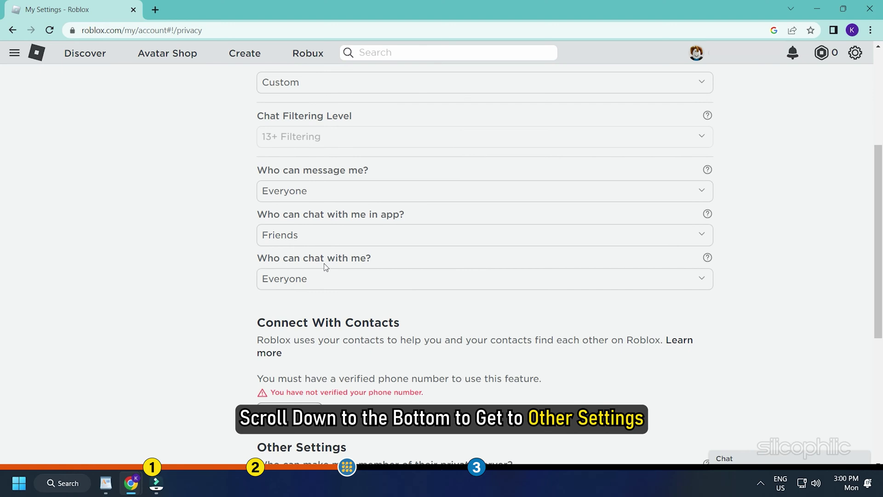
pyautogui.scroll(-2, 324, 263)
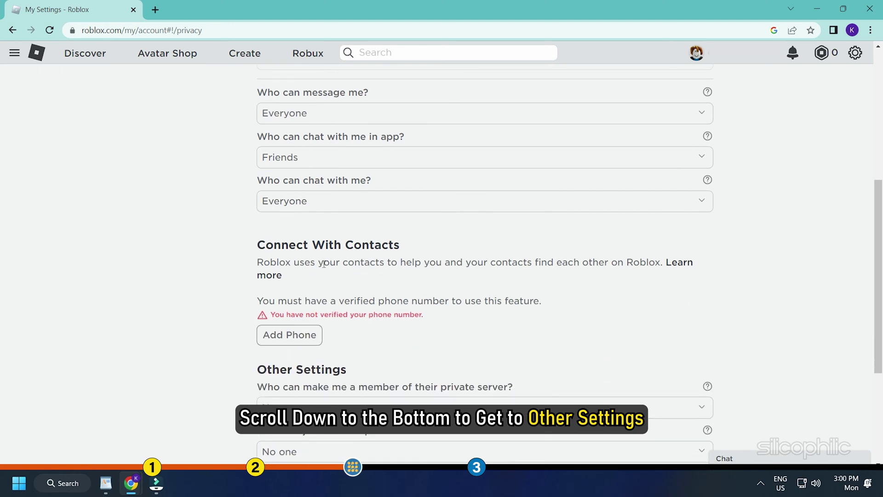
pyautogui.scroll(-4, 324, 264)
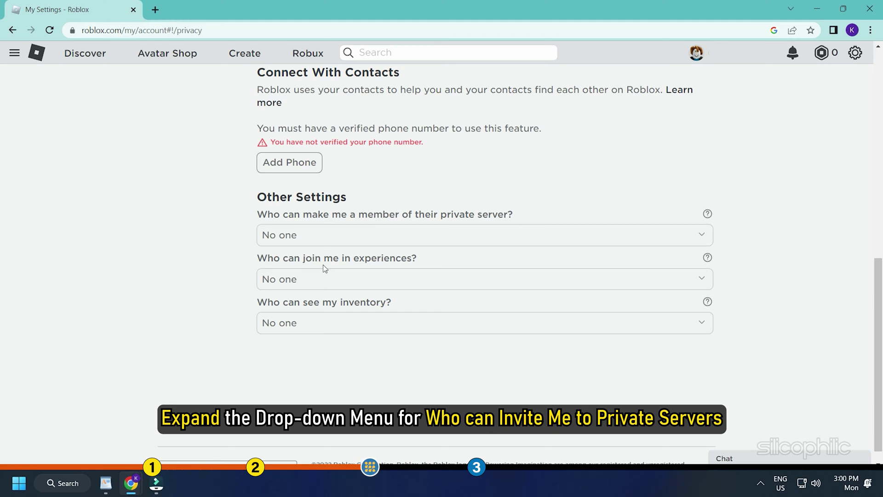
pyautogui.click(329, 239)
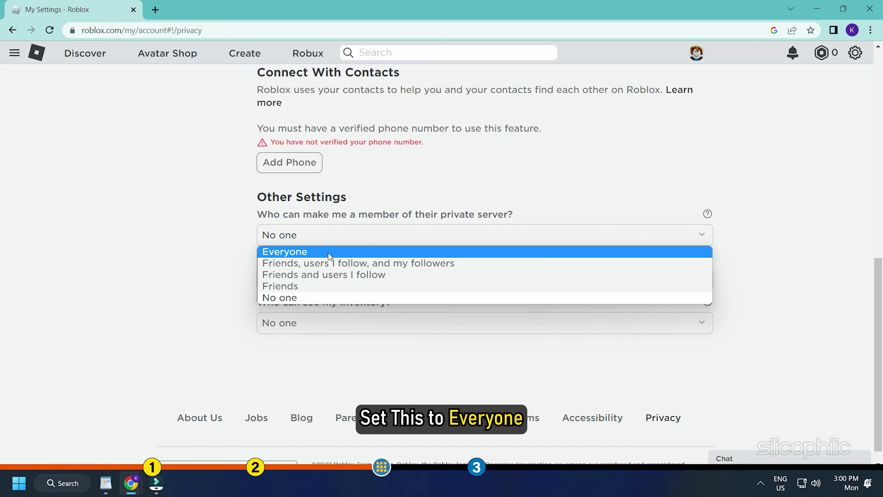
pyautogui.click(330, 253)
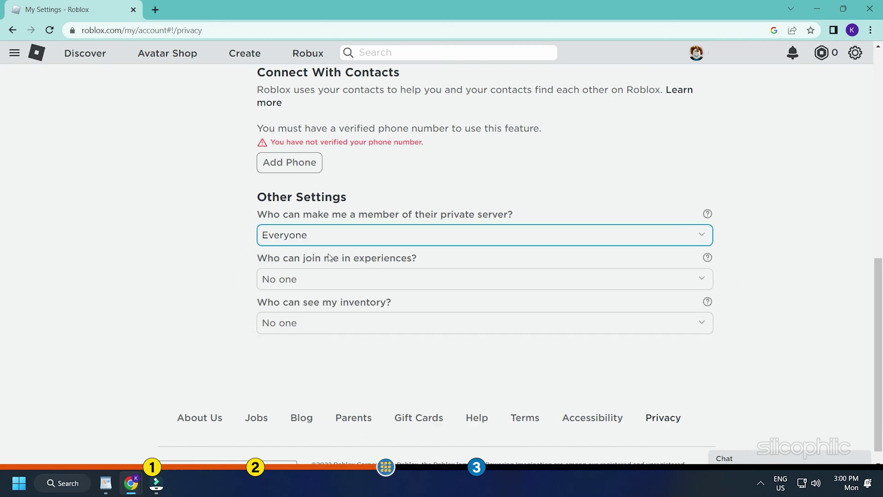
# Set both "Who can join me in experiences?" and "Who can see my inventory?" to Everyone.
pyautogui.click(323, 282)
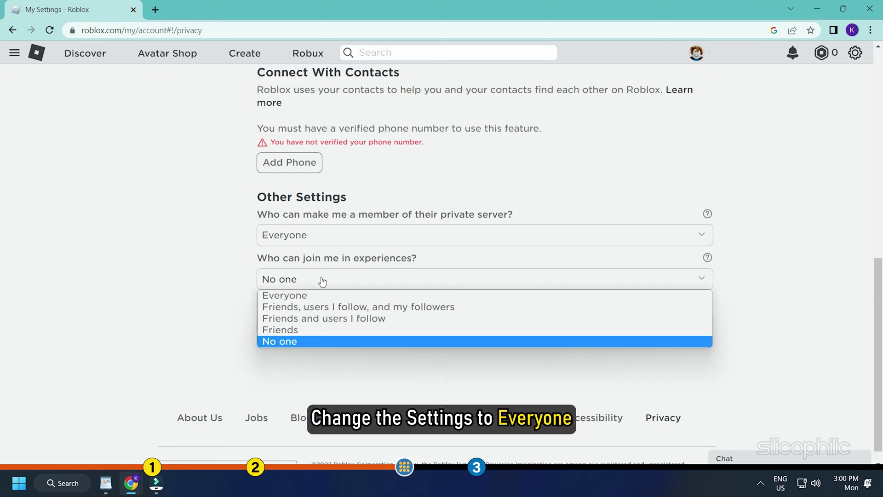
pyautogui.click(320, 299)
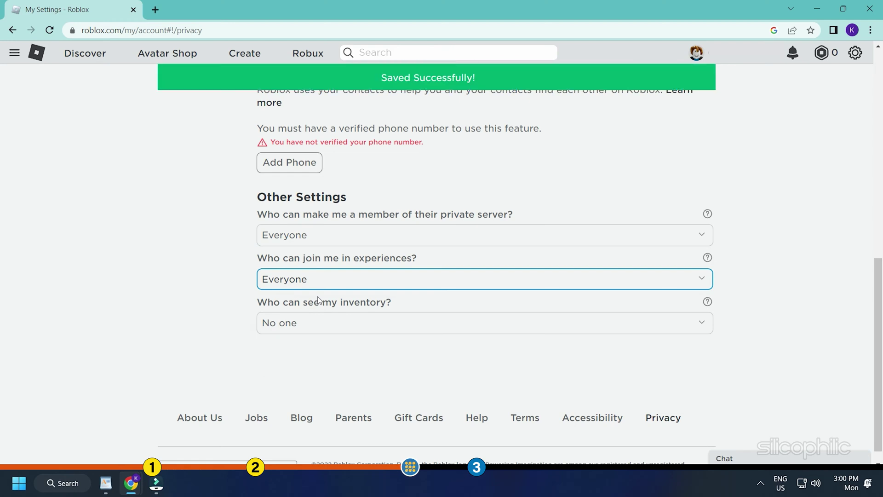
pyautogui.click(320, 326)
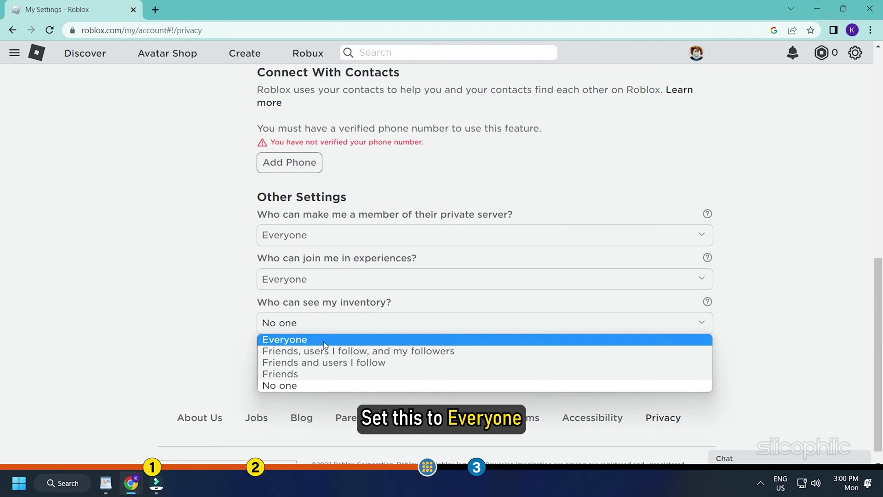
pyautogui.click(323, 340)
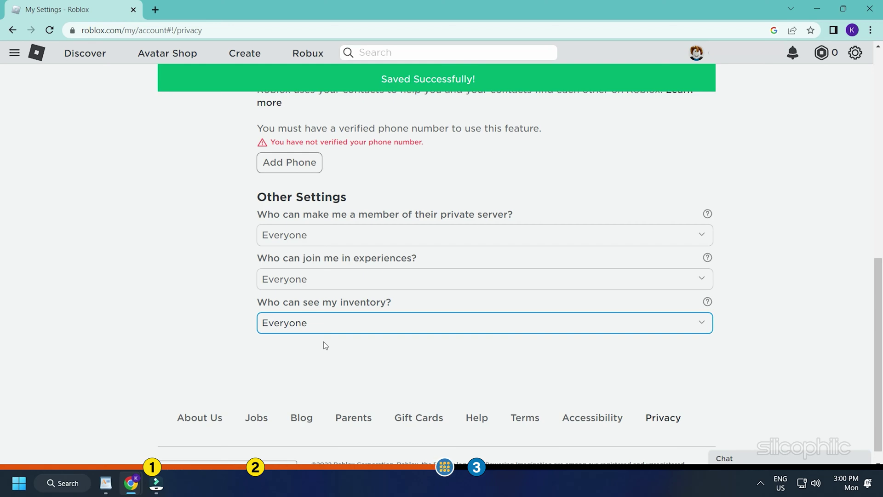
pyautogui.scroll(-1, 324, 341)
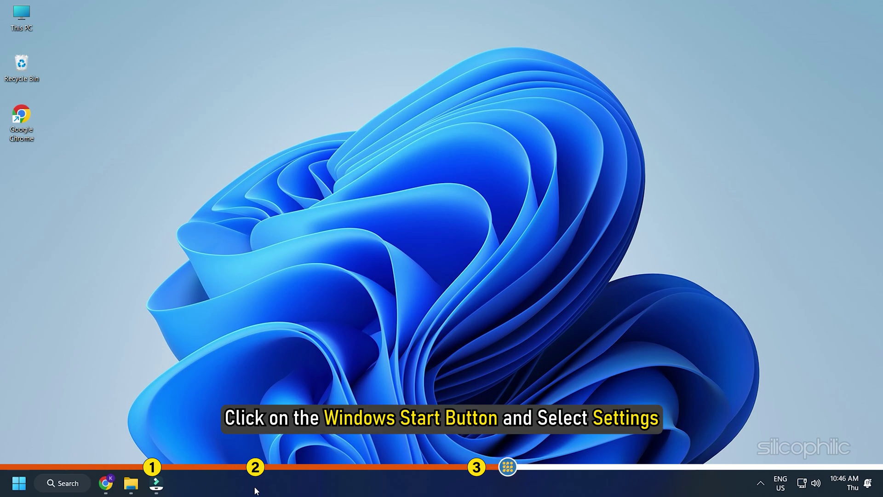
# Open the list of installed apps in Windows Settings.
pyautogui.click(20, 483)
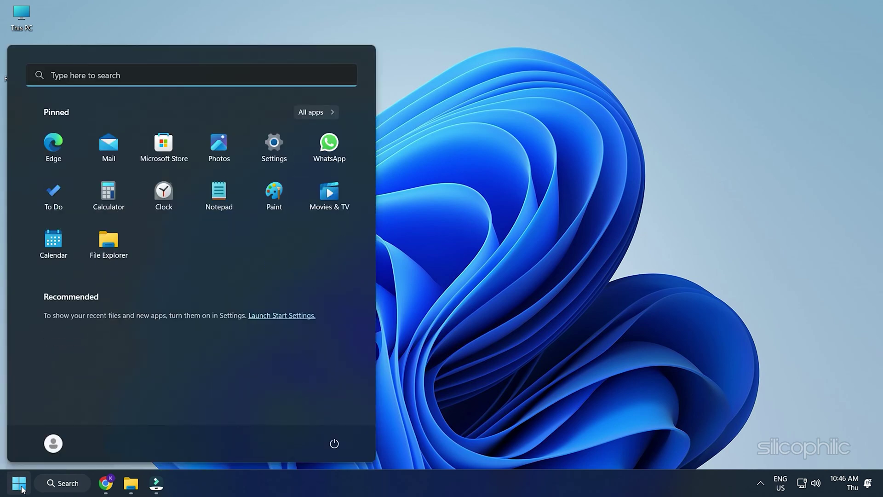
pyautogui.click(273, 146)
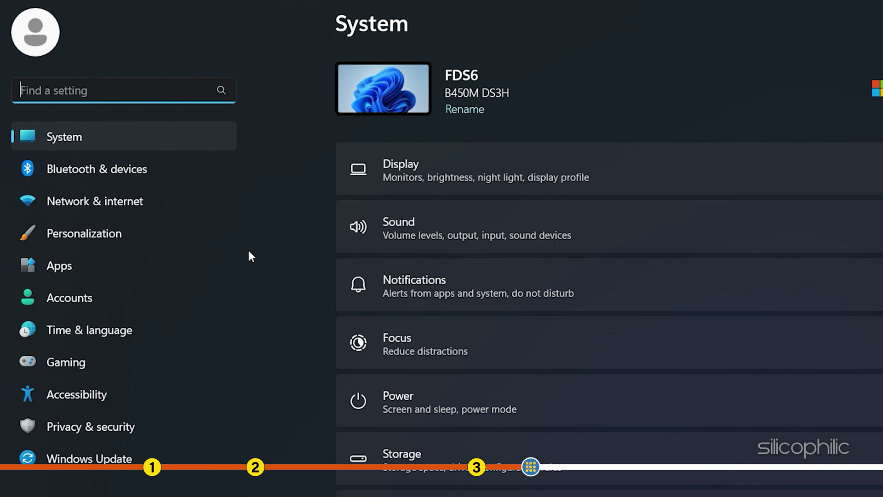
pyautogui.click(212, 265)
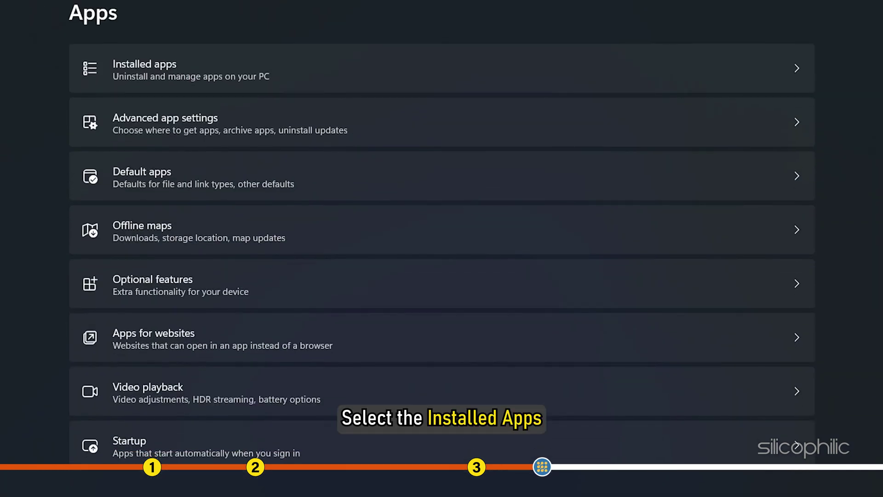
pyautogui.click(319, 65)
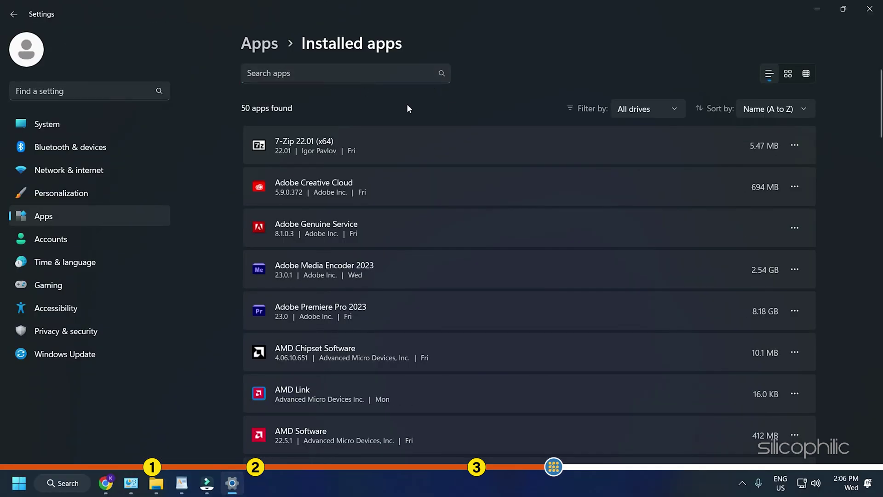
# Find the Roblox app among the installed apps and uninstall it, confirming the removal.
pyautogui.scroll(-10, 462, 169)
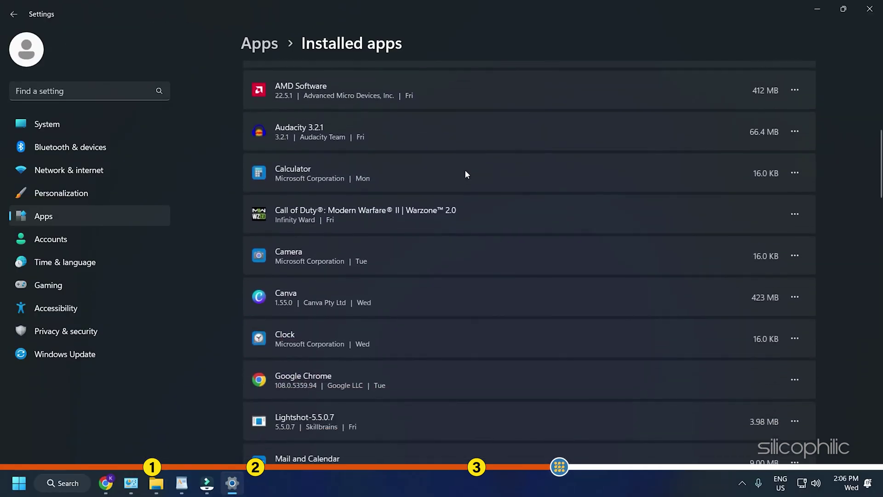
pyautogui.scroll(-15, 466, 167)
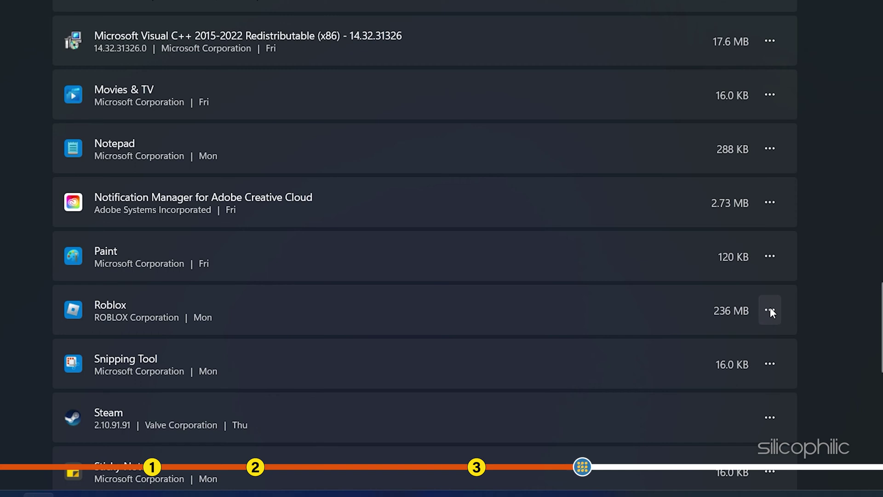
pyautogui.click(770, 310)
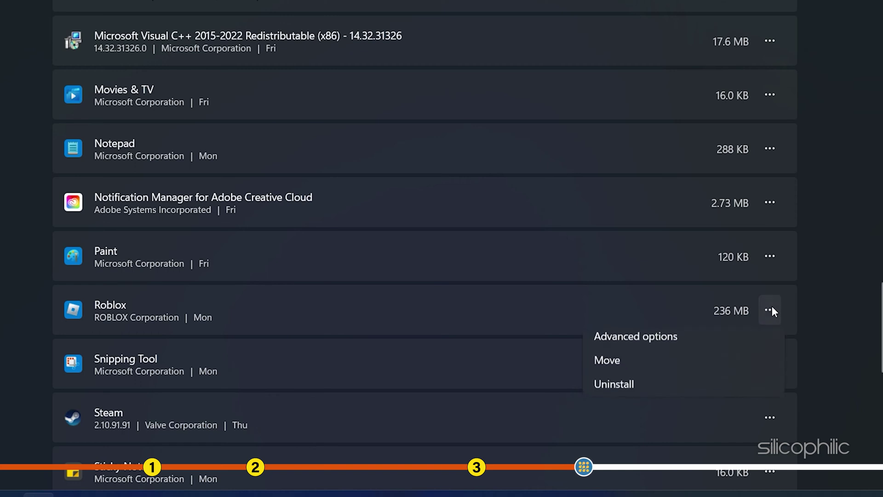
pyautogui.click(652, 389)
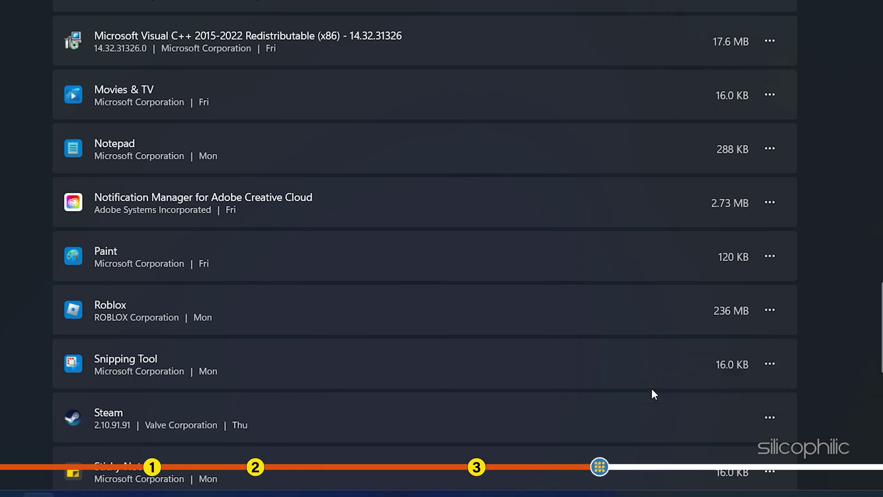
pyautogui.click(749, 396)
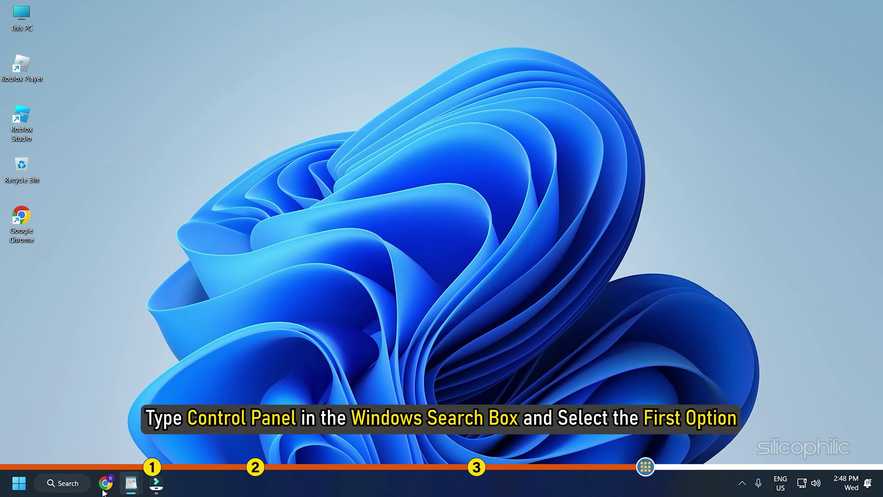
# Search Windows for Control Panel and open it.
pyautogui.click(12, 491)
pyautogui.write('c')
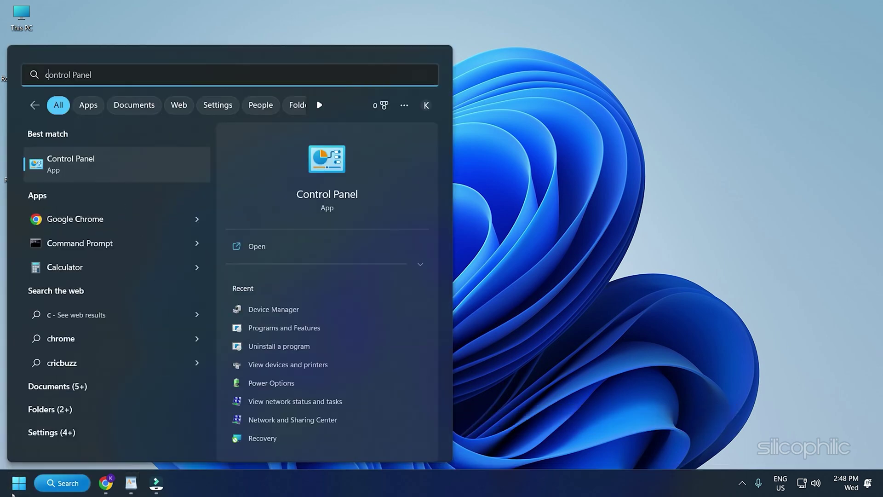
pyautogui.write('ontrol')
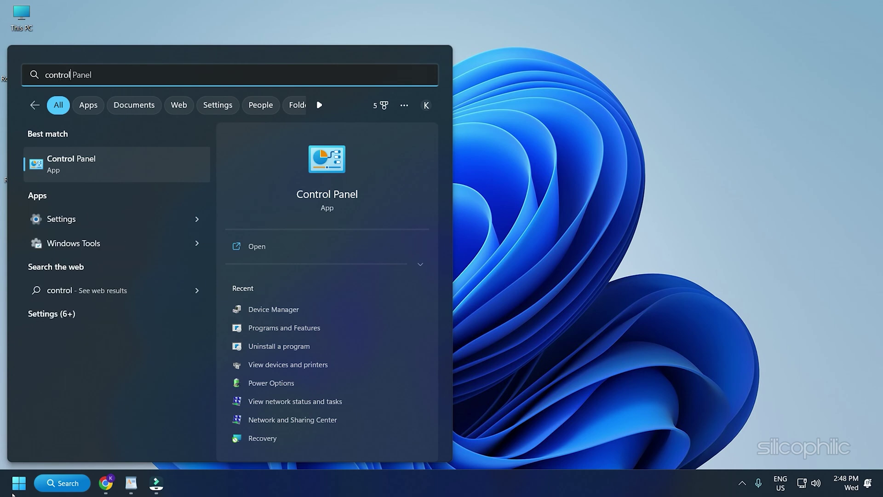
pyautogui.press('Tab')
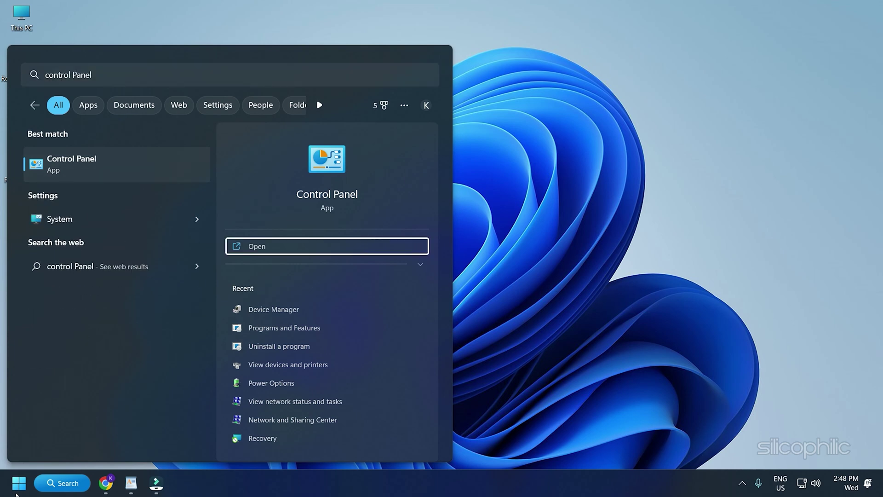
pyautogui.click(96, 158)
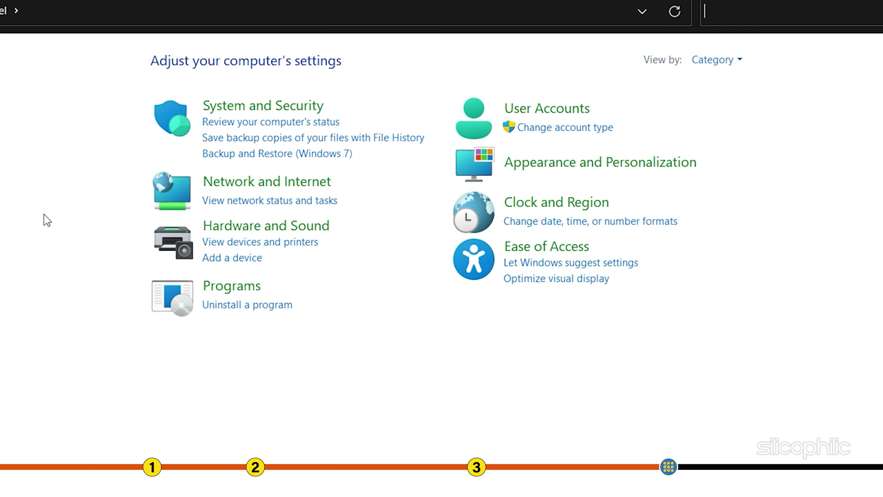
# Switch the Control Panel view to large icons and open Programs and Features.
pyautogui.click(739, 63)
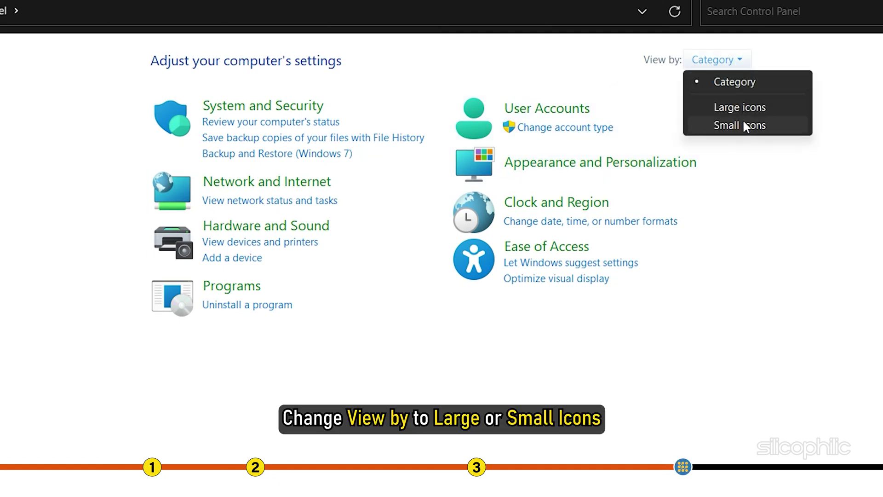
pyautogui.click(741, 108)
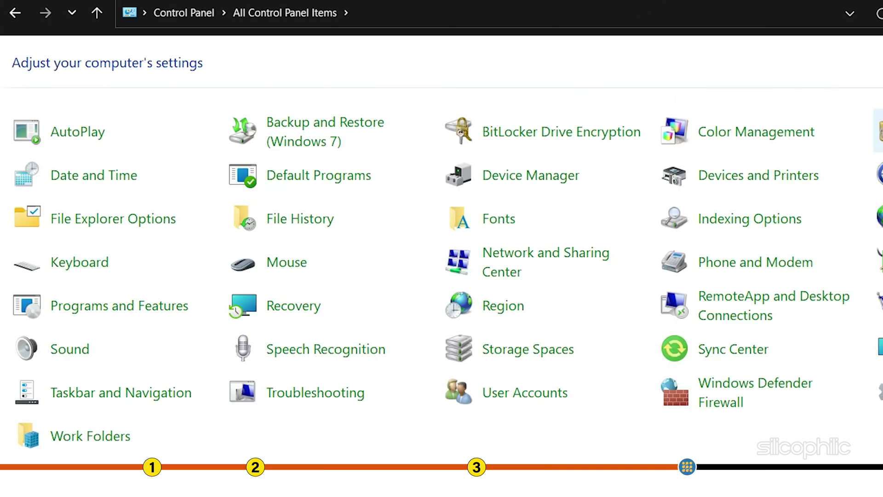
pyautogui.click(172, 315)
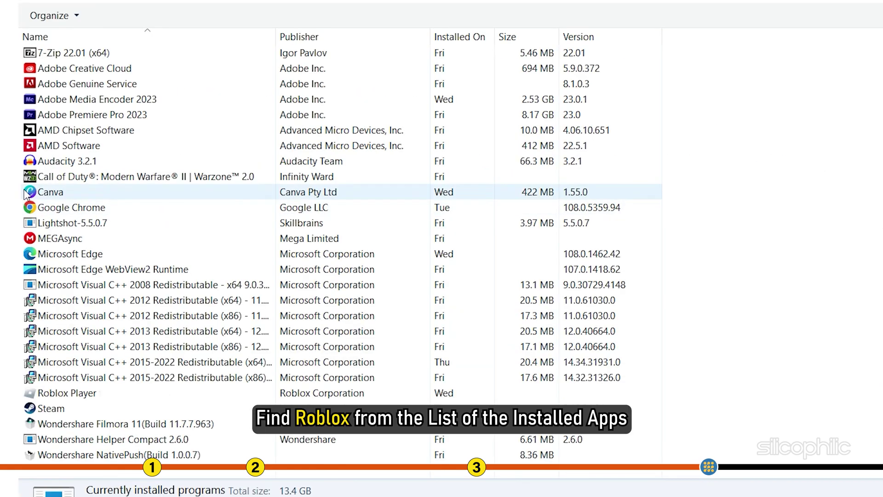
# Uninstall Roblox Player from the list of installed programs and dismiss the completion message.
pyautogui.click(188, 398)
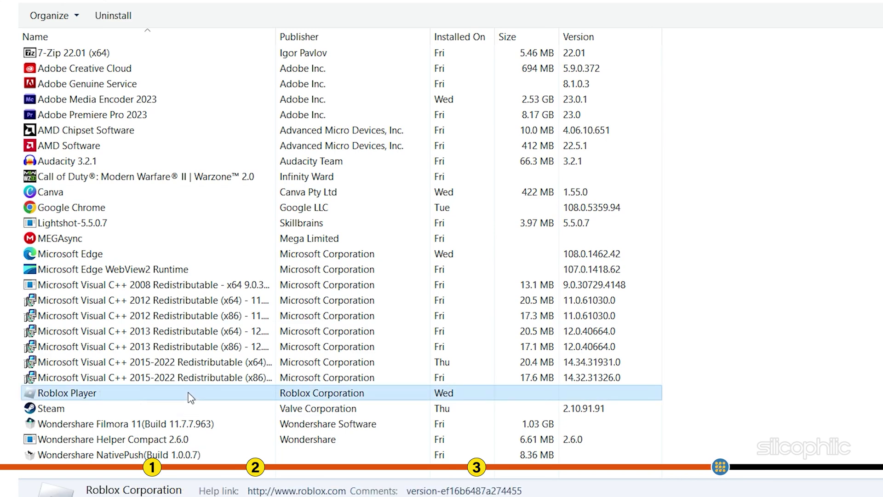
pyautogui.rightClick(188, 393)
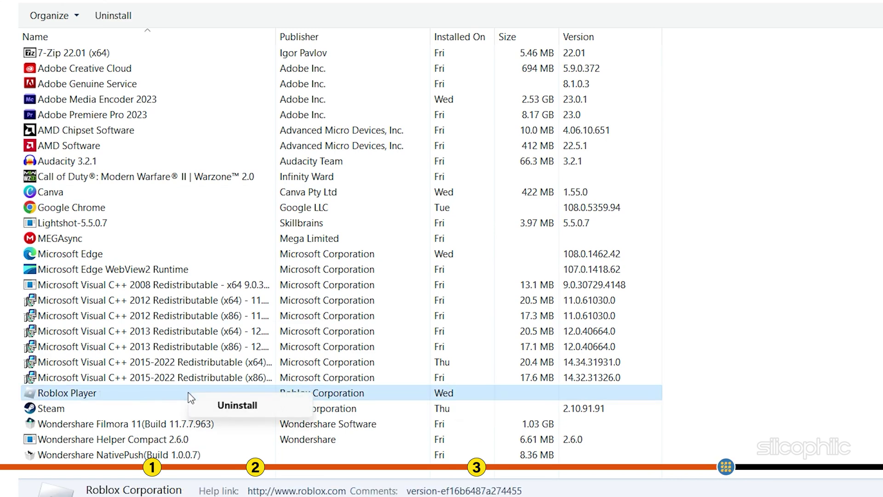
pyautogui.click(265, 409)
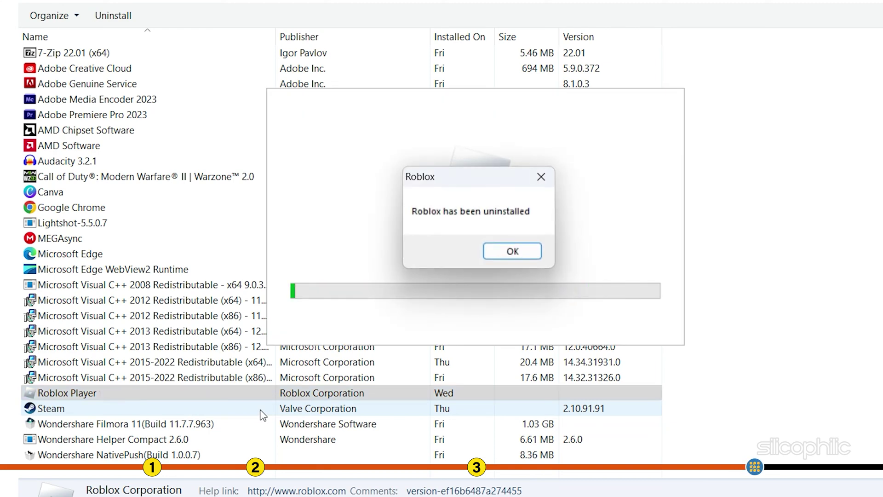
pyautogui.click(535, 256)
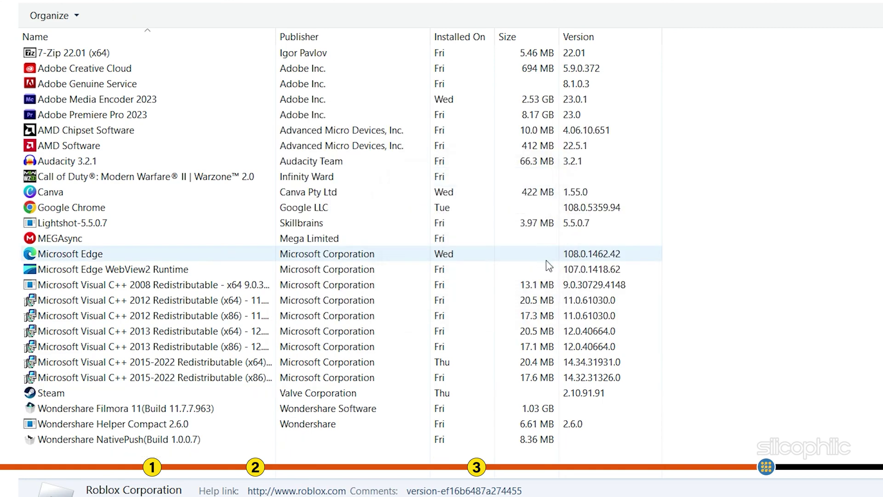